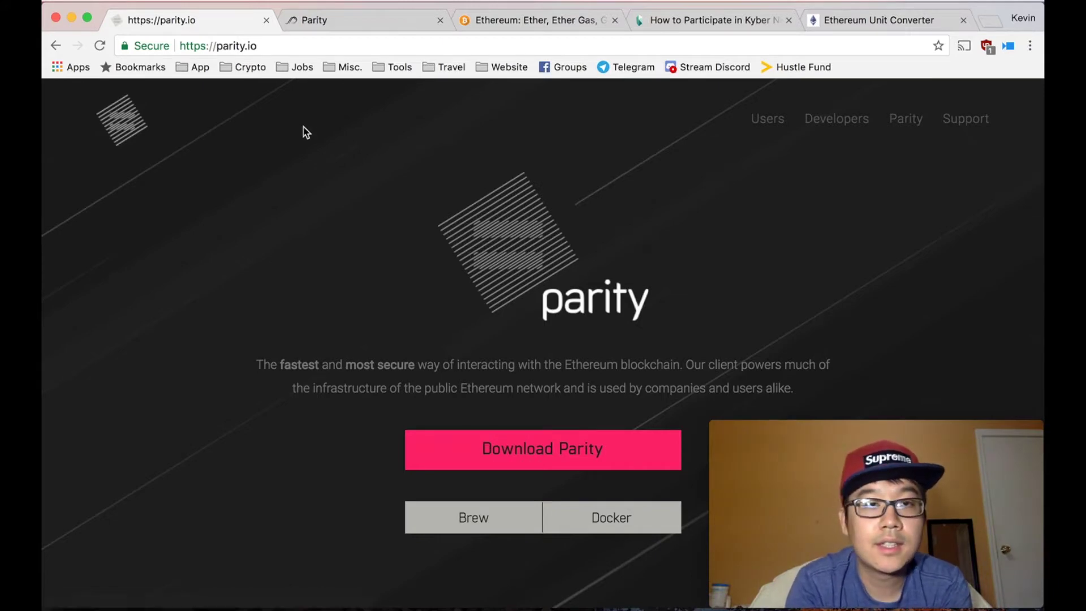
Switch to Parity Wallet to view the TESTING account page with its 0.000 ETH balance
{"action": "left_click", "coordinate": [361, 22]}
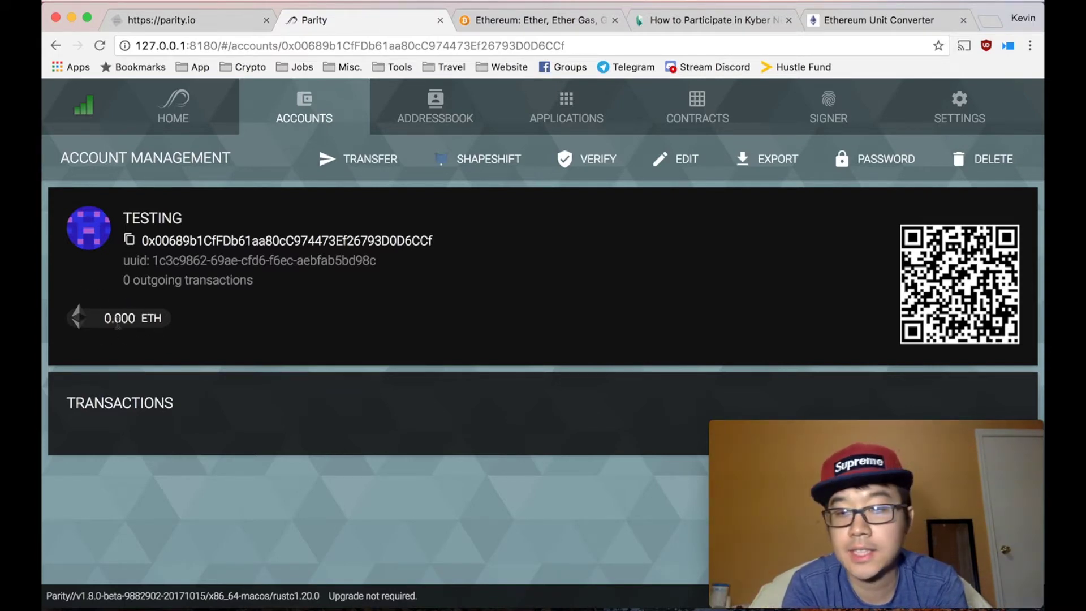
{"action": "mouse_move", "coordinate": [118, 322]}
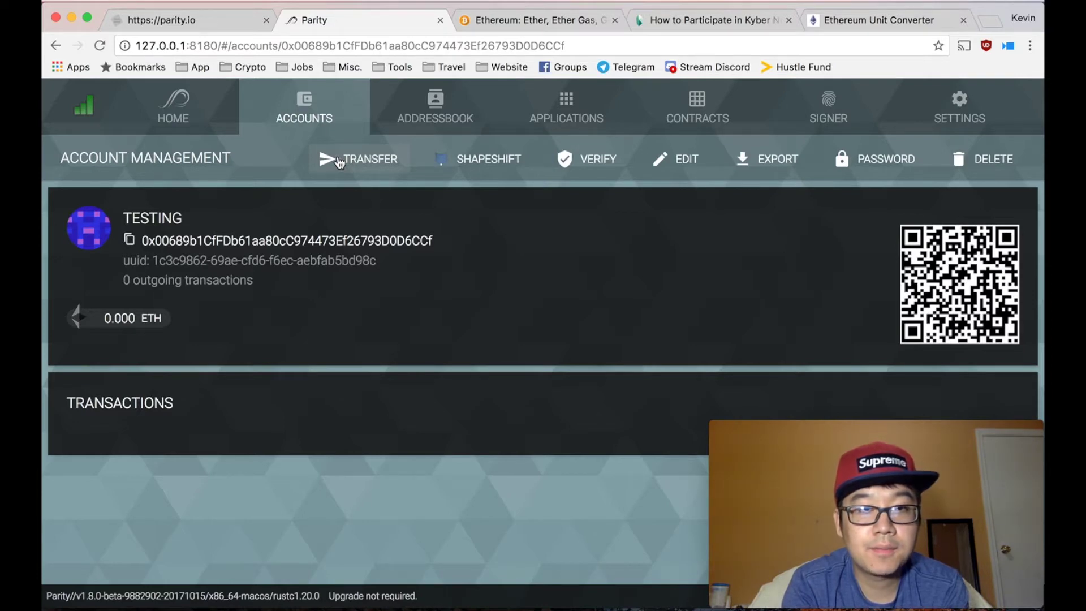
Start a transfer of 0.1 ETH to Testing with advanced sending options enabled
{"action": "left_click", "coordinate": [339, 160]}
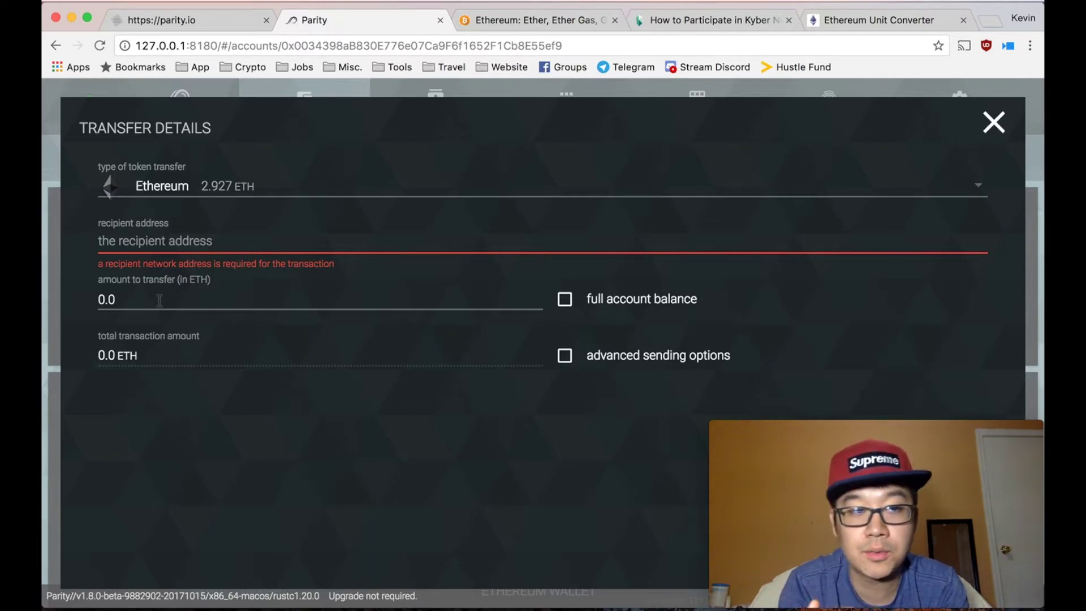
{"action": "left_click", "coordinate": [478, 291]}
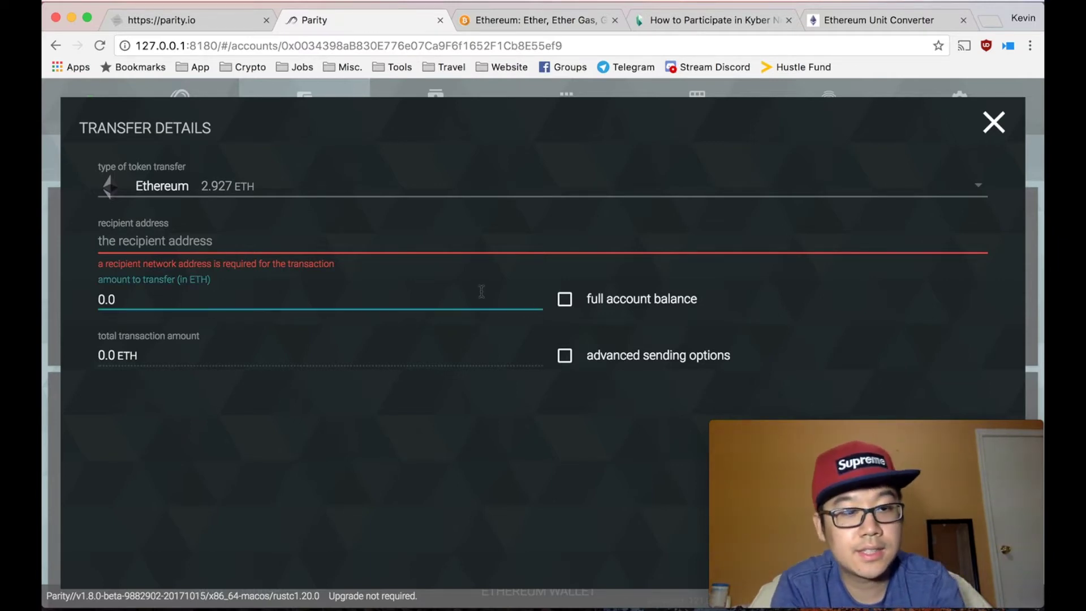
{"action": "type", "text": ".10"}
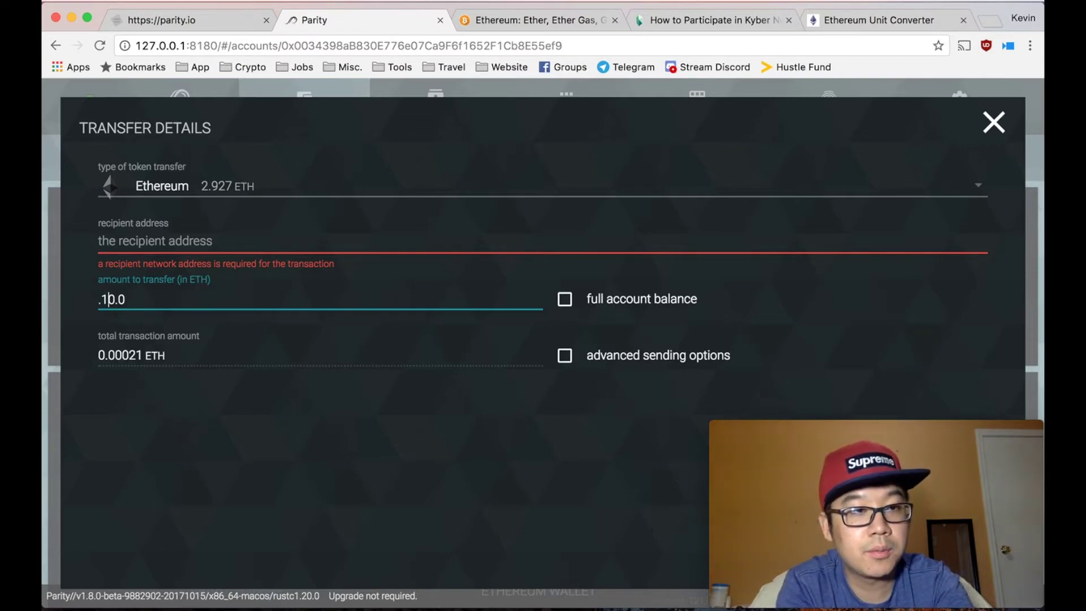
{"action": "key", "text": "BackSpace"}
{"action": "key", "text": "Delete"}
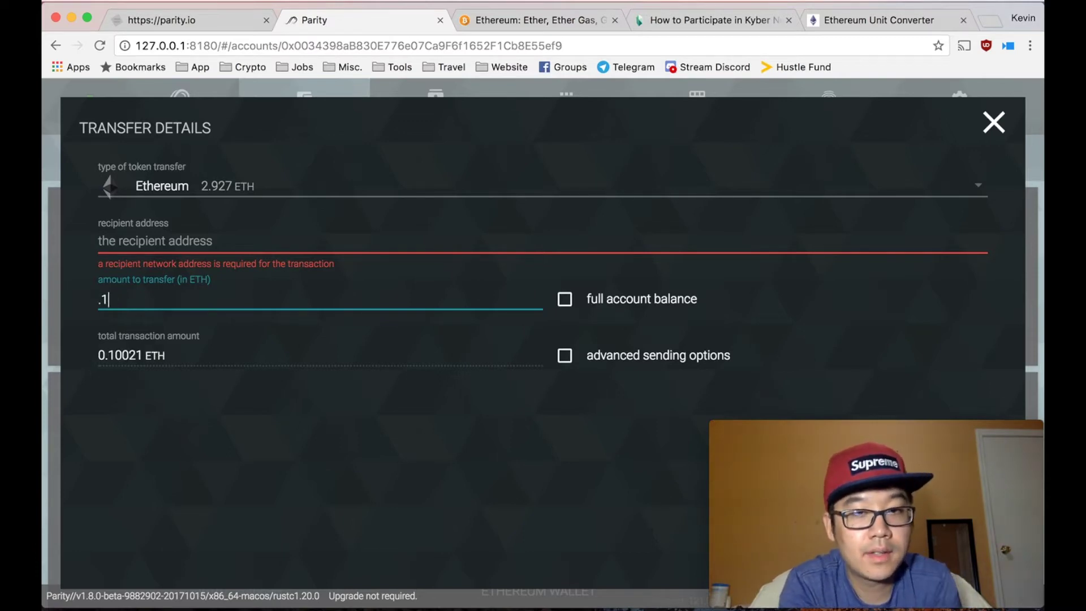
{"action": "left_click", "coordinate": [564, 355]}
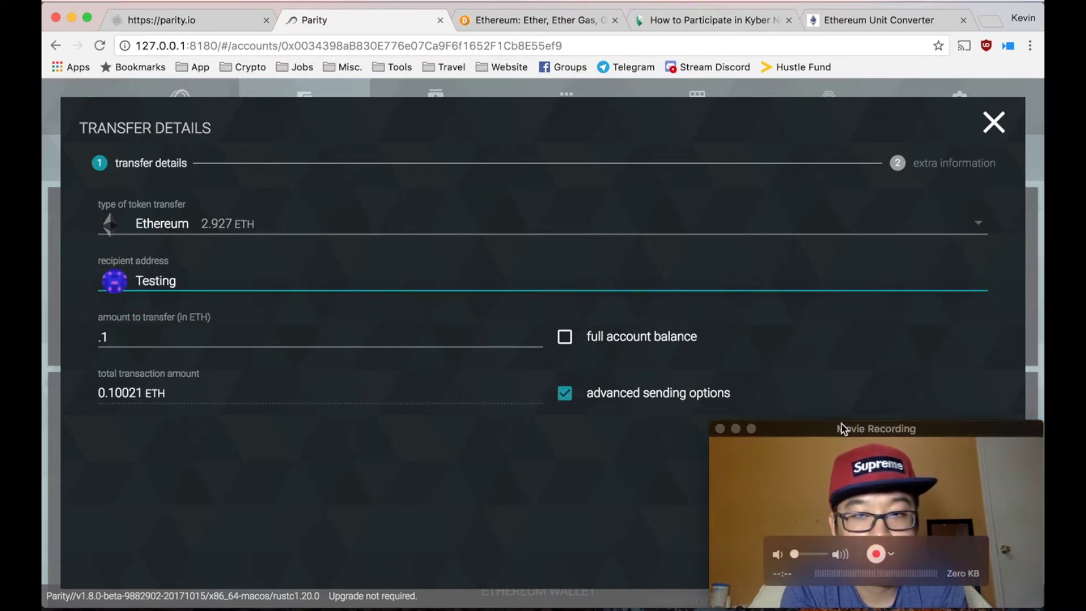
{"action": "left_click_drag", "start_coordinate": [845, 428], "coordinate": [838, 275]}
{"action": "left_click", "coordinate": [954, 554]}
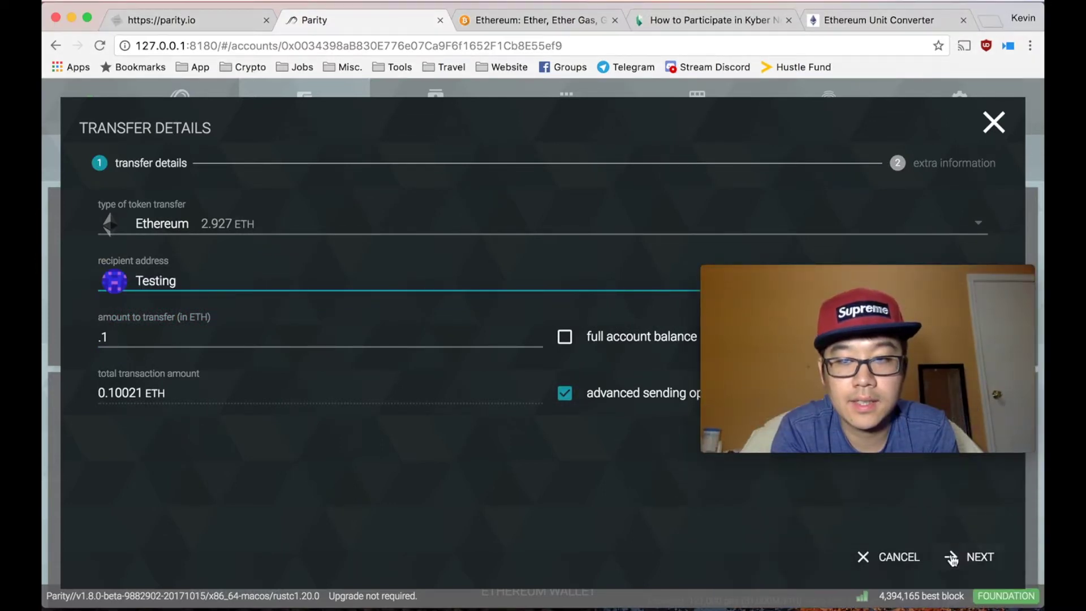
Advance the 0.1 ETH transfer to the Extra Information step, totalling 0.10021 ETH
{"action": "left_click", "coordinate": [950, 557]}
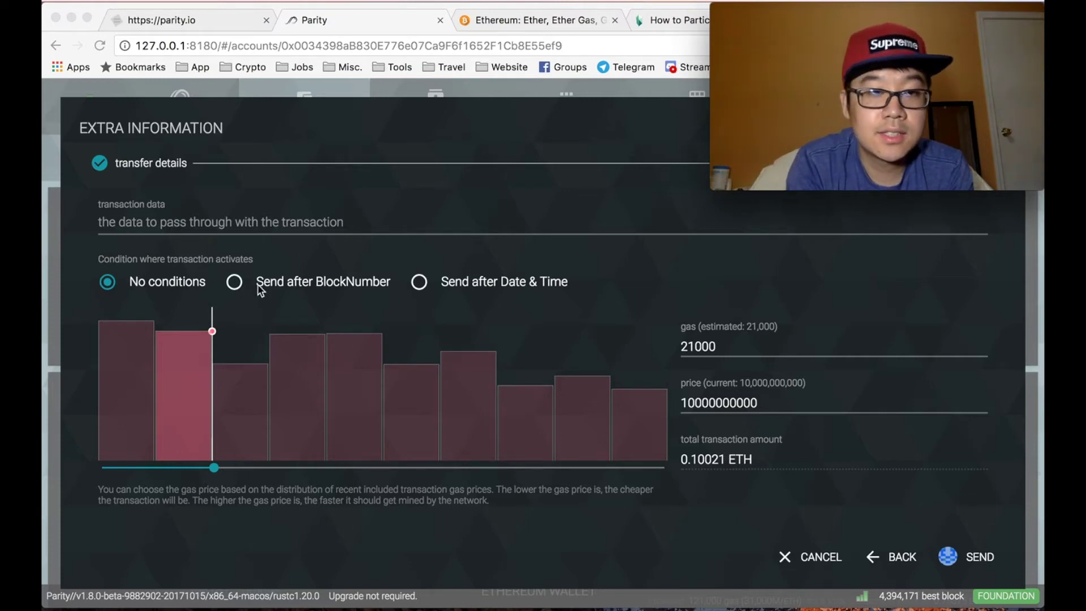
{"action": "left_click", "coordinate": [237, 284]}
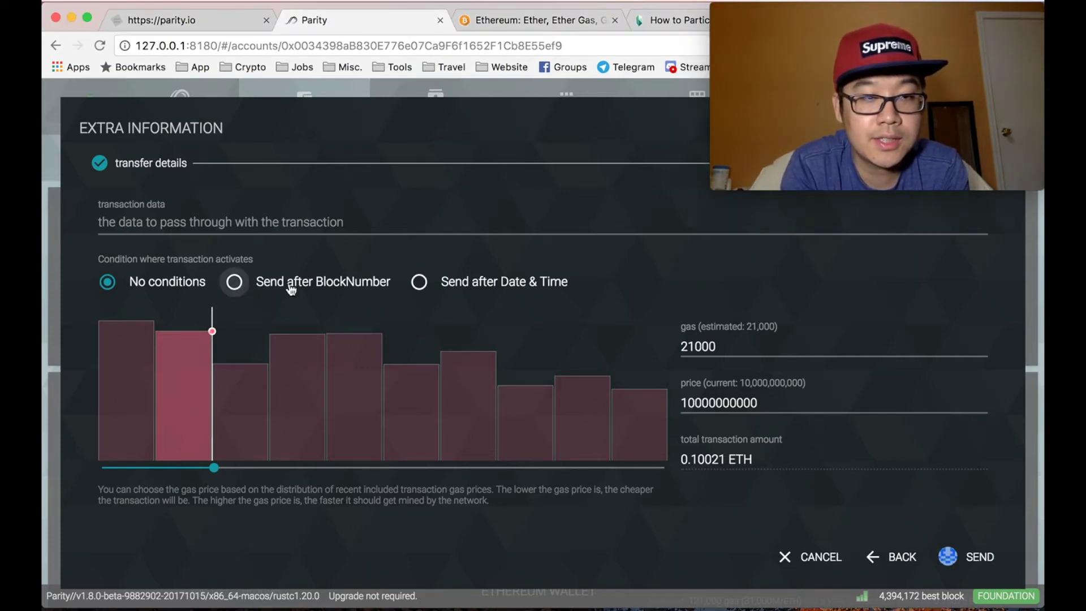
{"action": "left_click", "coordinate": [256, 282]}
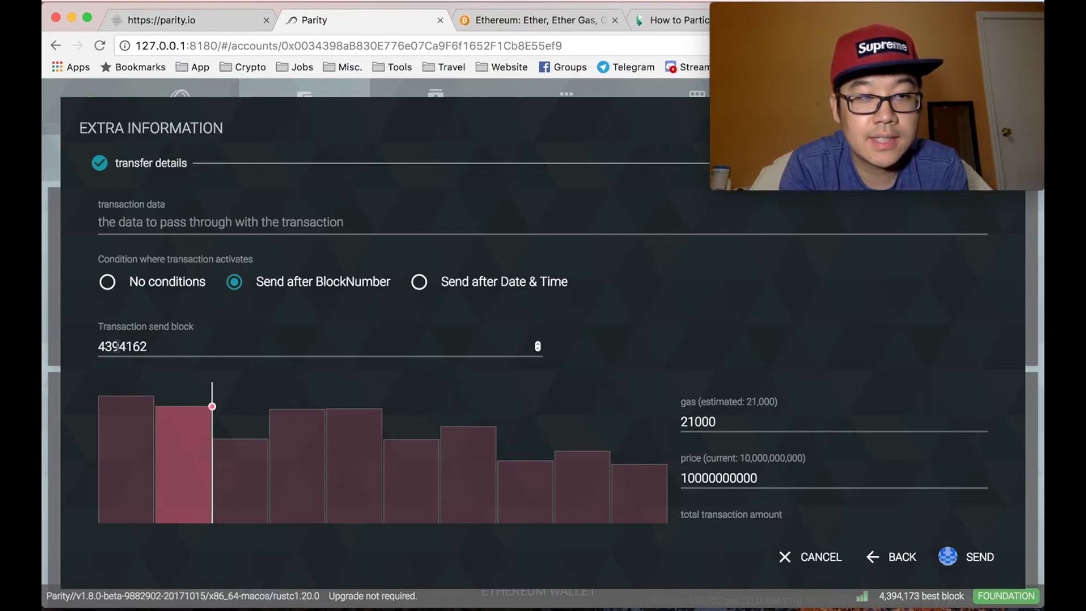
{"action": "left_click", "coordinate": [417, 288]}
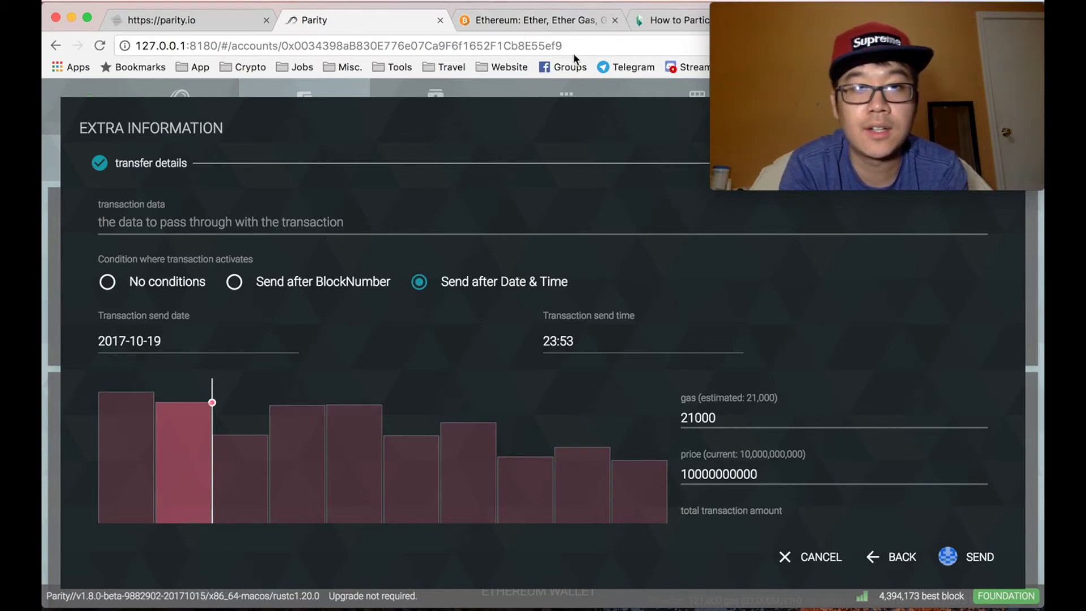
Read the coinsutra gas article, then switch to the Kyber Network token-sale guide
{"action": "left_click", "coordinate": [550, 24]}
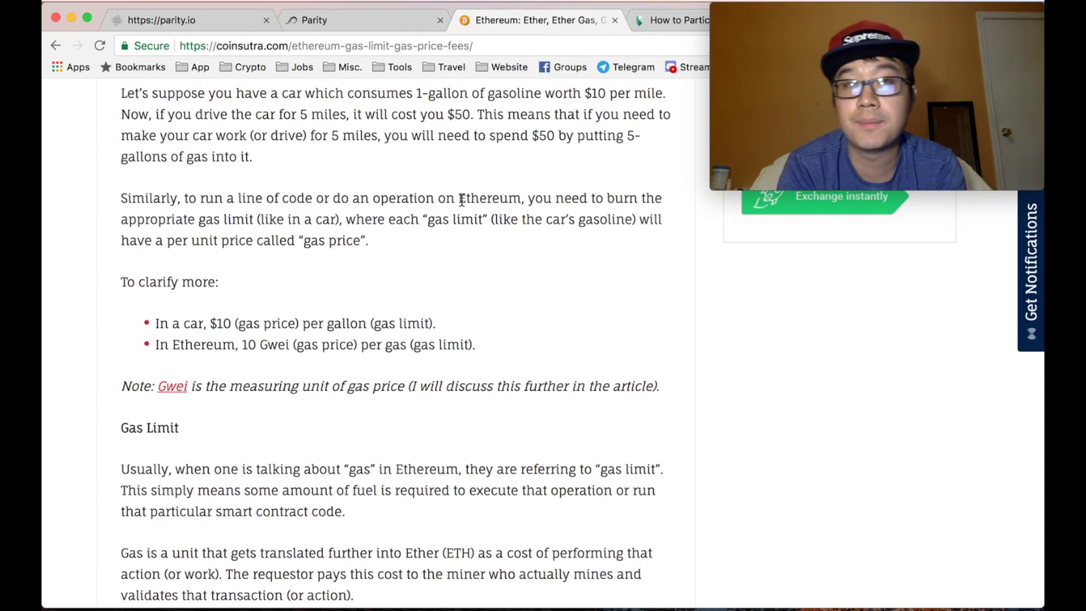
{"action": "left_click", "coordinate": [663, 19]}
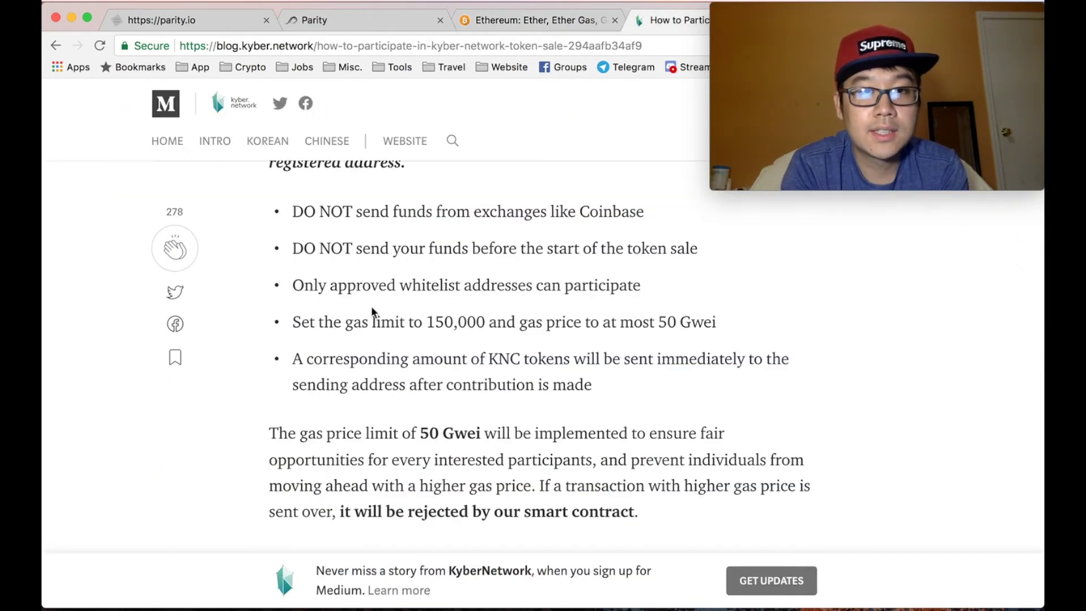
Check the Kyber guide's advice of 150,000 gas limit and at most 50 Gwei price
{"action": "scroll", "coordinate": [373, 311], "scroll_direction": "up", "scroll_amount": 2}
{"action": "scroll", "coordinate": [376, 314], "scroll_direction": "down", "scroll_amount": 3}
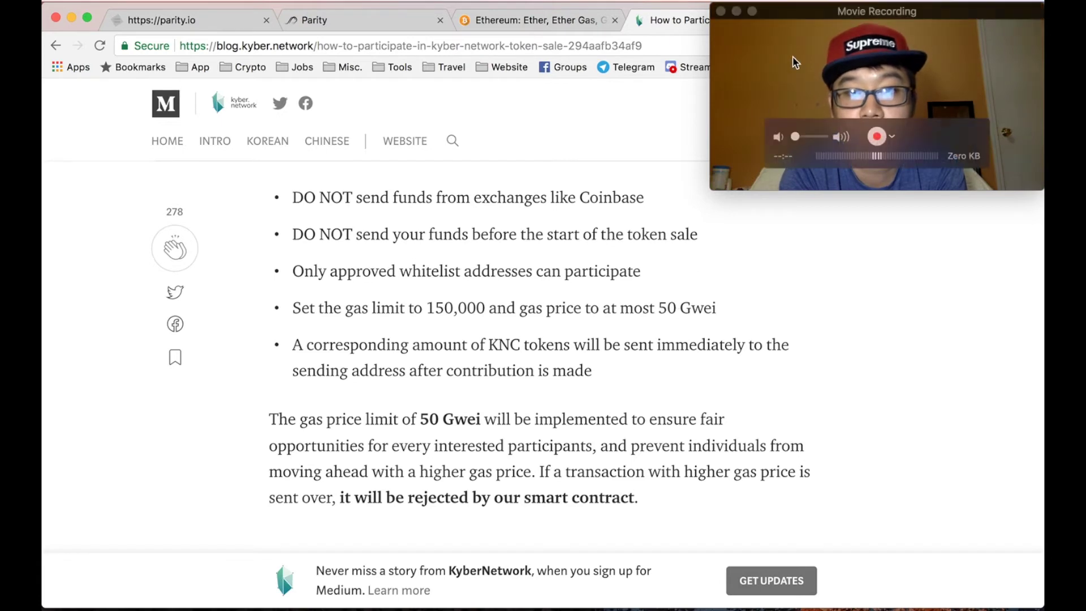
{"action": "left_click_drag", "start_coordinate": [788, 15], "coordinate": [789, 429]}
{"action": "left_click", "coordinate": [840, 9]}
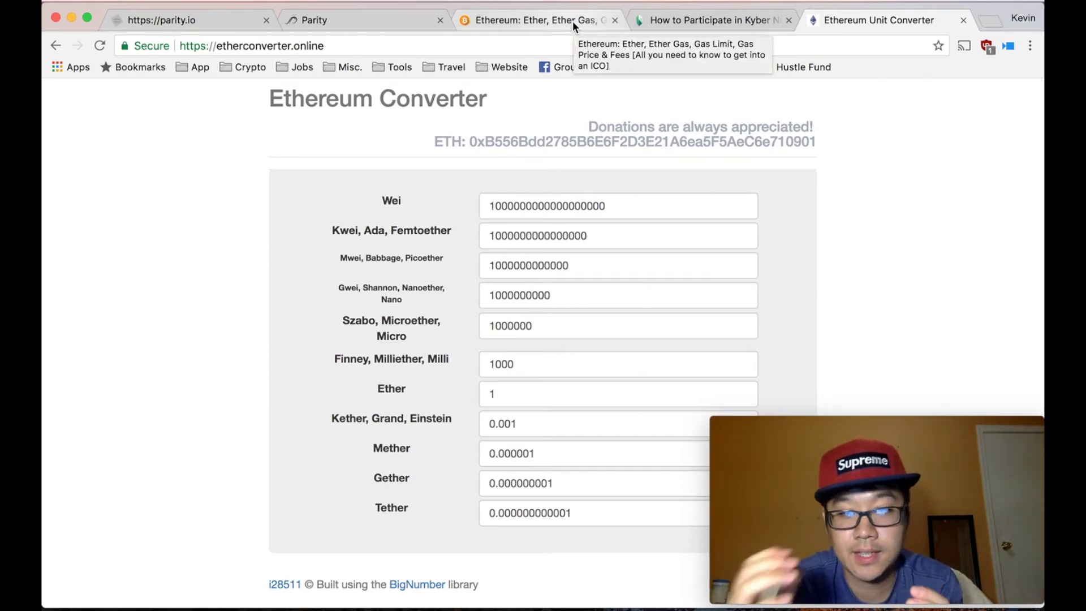
Check Wei-to-Gwei values on the unit converter, then return to the coinsutra gas article
{"action": "left_click", "coordinate": [555, 19]}
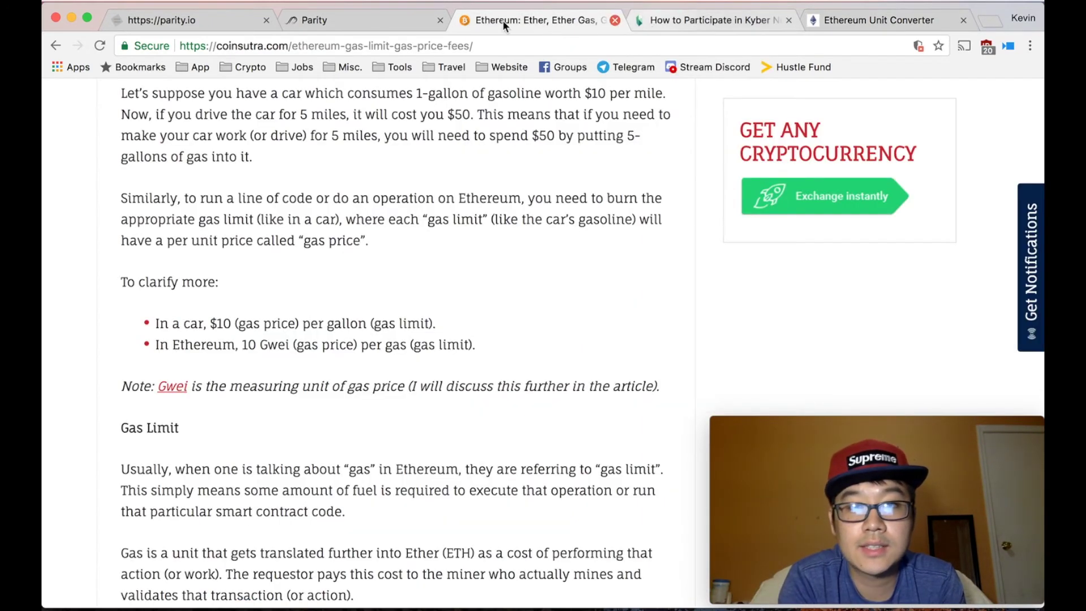
{"action": "left_click", "coordinate": [389, 17]}
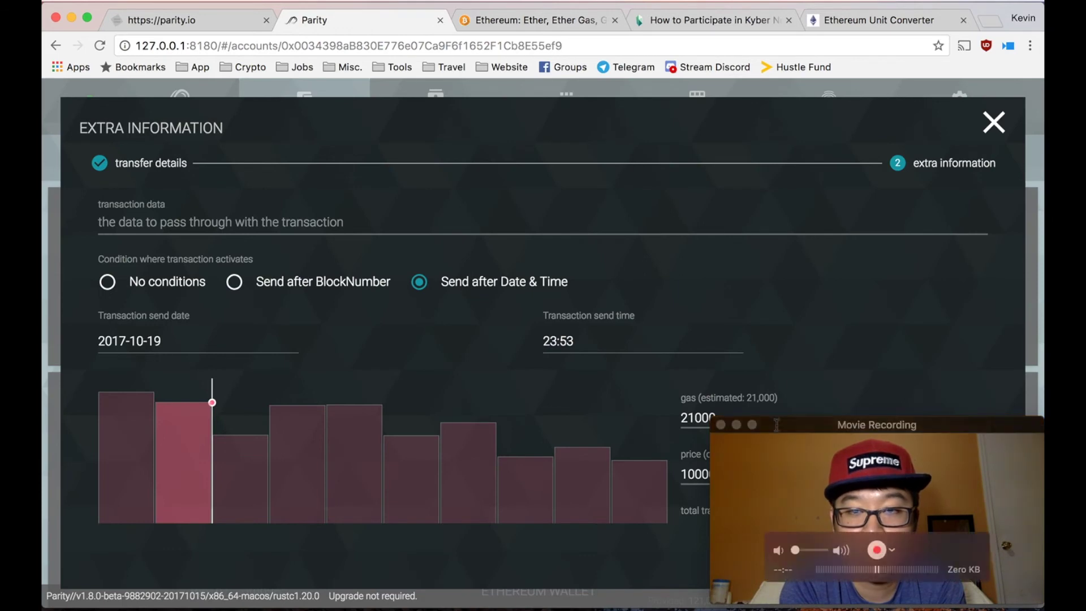
{"action": "left_click_drag", "start_coordinate": [776, 425], "coordinate": [776, 17]}
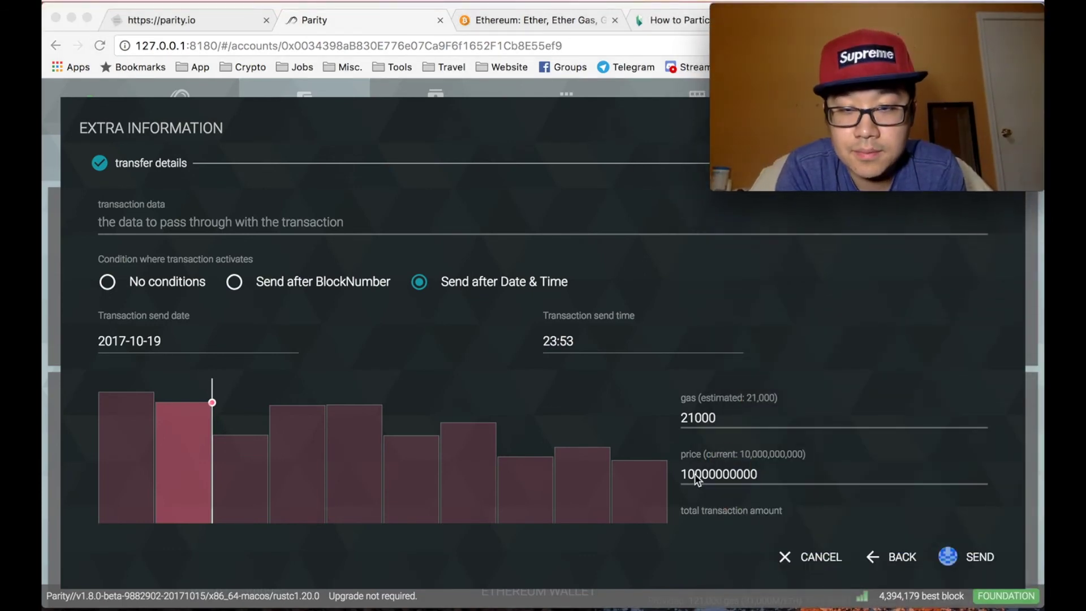
{"action": "left_click", "coordinate": [673, 20]}
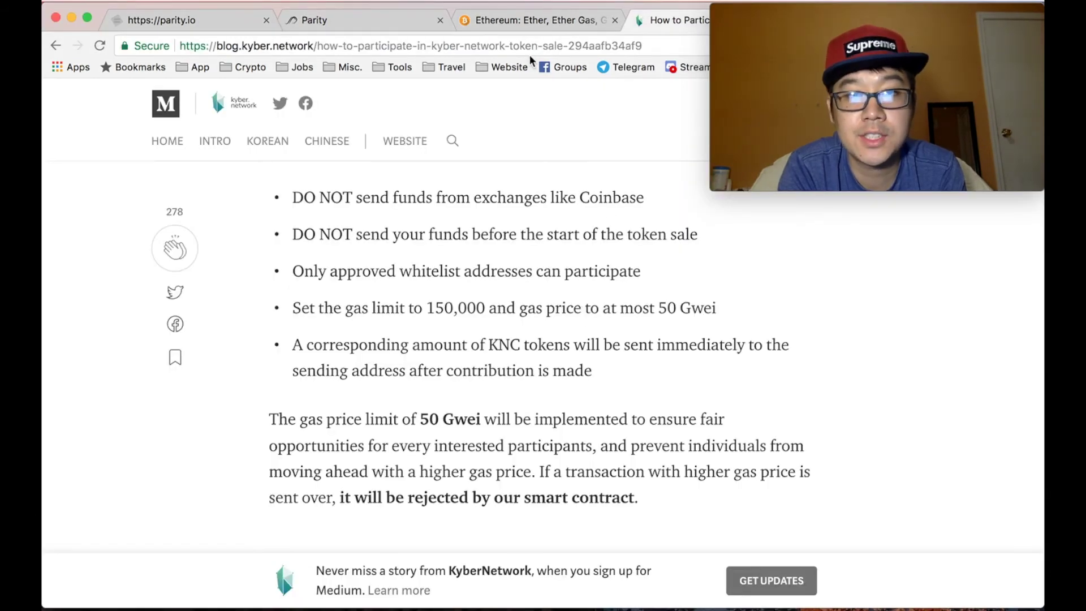
{"action": "left_click", "coordinate": [385, 17]}
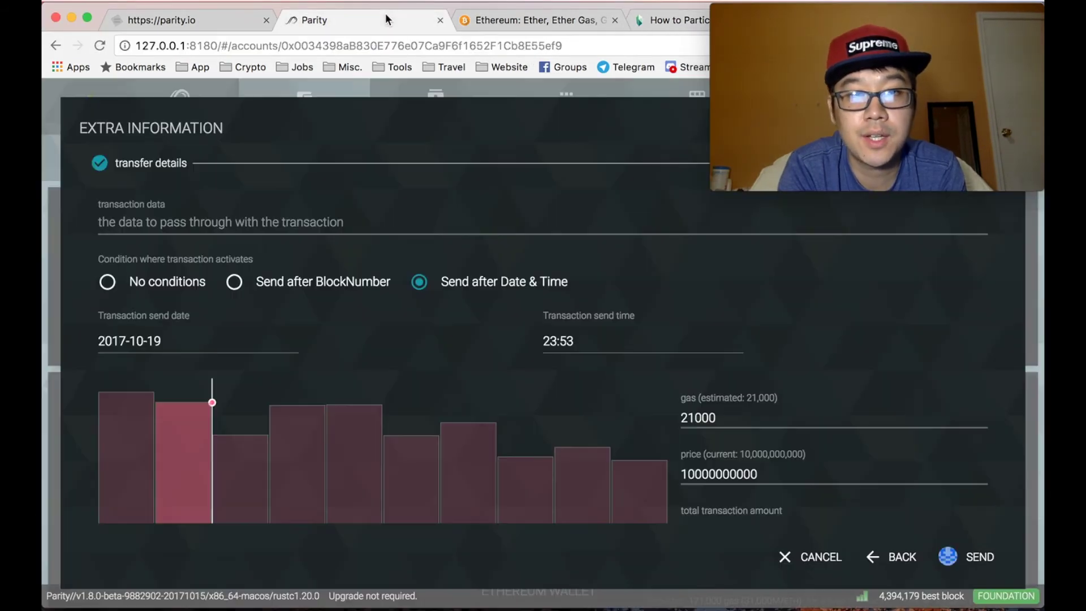
{"action": "left_click", "coordinate": [691, 471]}
{"action": "key", "text": "BackSpace"}
{"action": "type", "text": "5"}
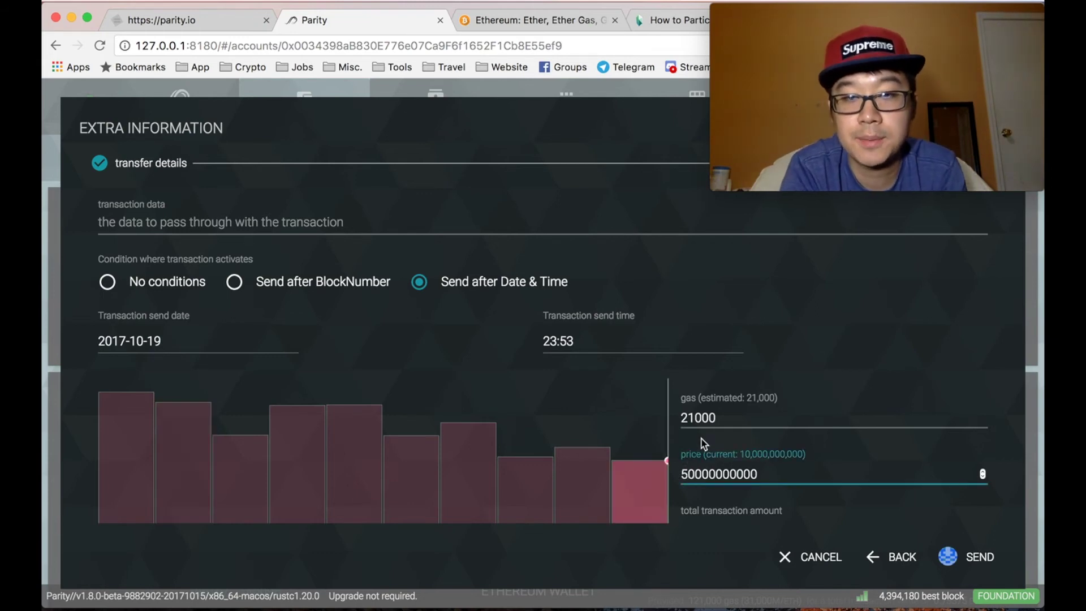
Replace the gas value 21000 with 150000, per the Kyber guide
{"action": "left_click", "coordinate": [686, 418]}
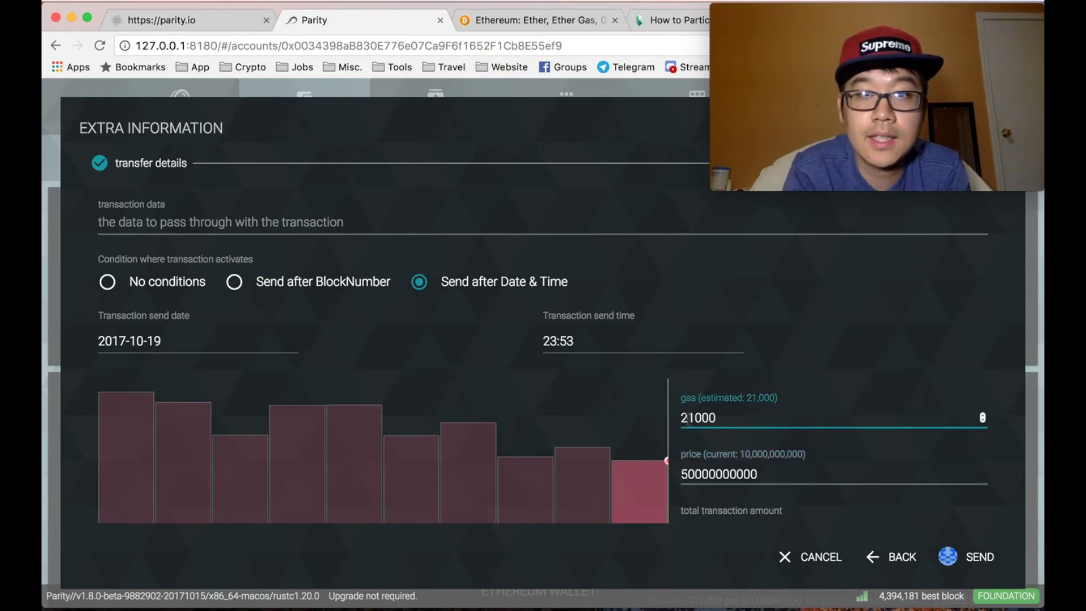
{"action": "left_click", "coordinate": [650, 20]}
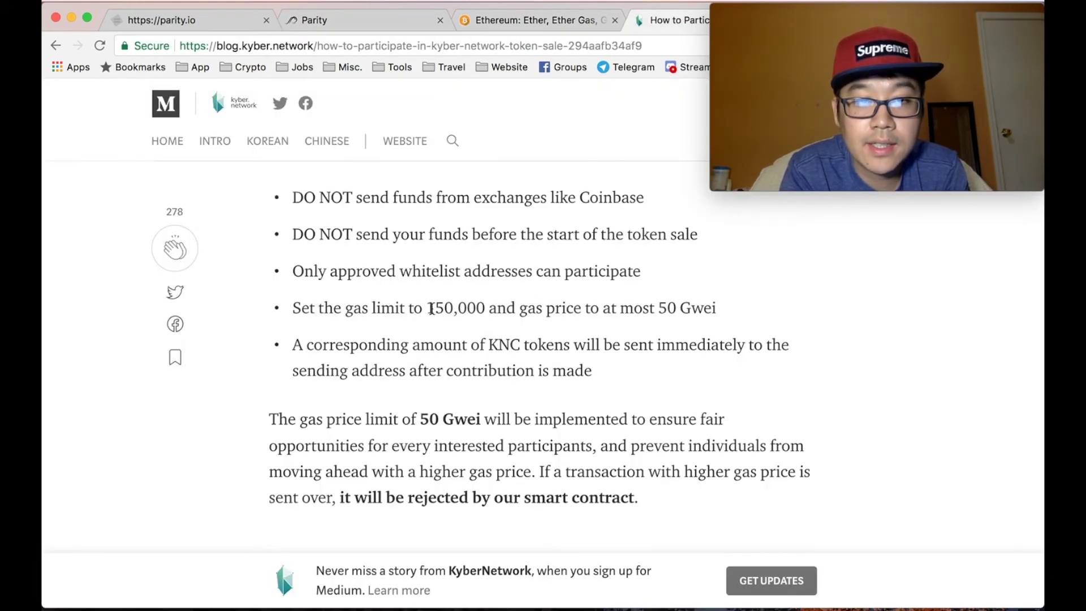
{"action": "left_click", "coordinate": [391, 19]}
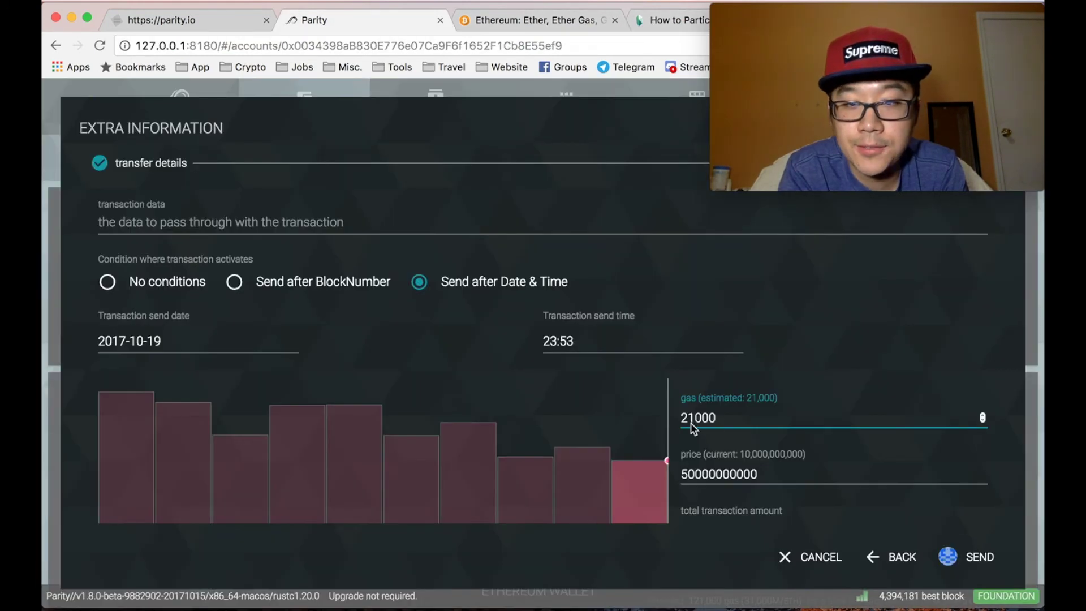
{"action": "left_click_drag", "start_coordinate": [696, 417], "coordinate": [678, 419]}
{"action": "type", "text": "150"}
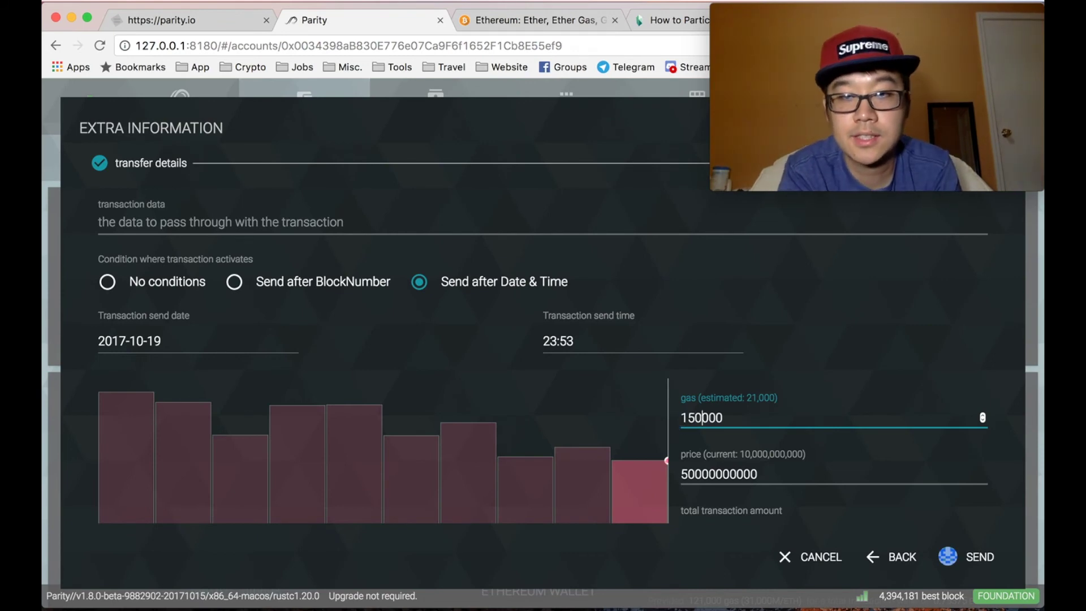
{"action": "left_click", "coordinate": [709, 378]}
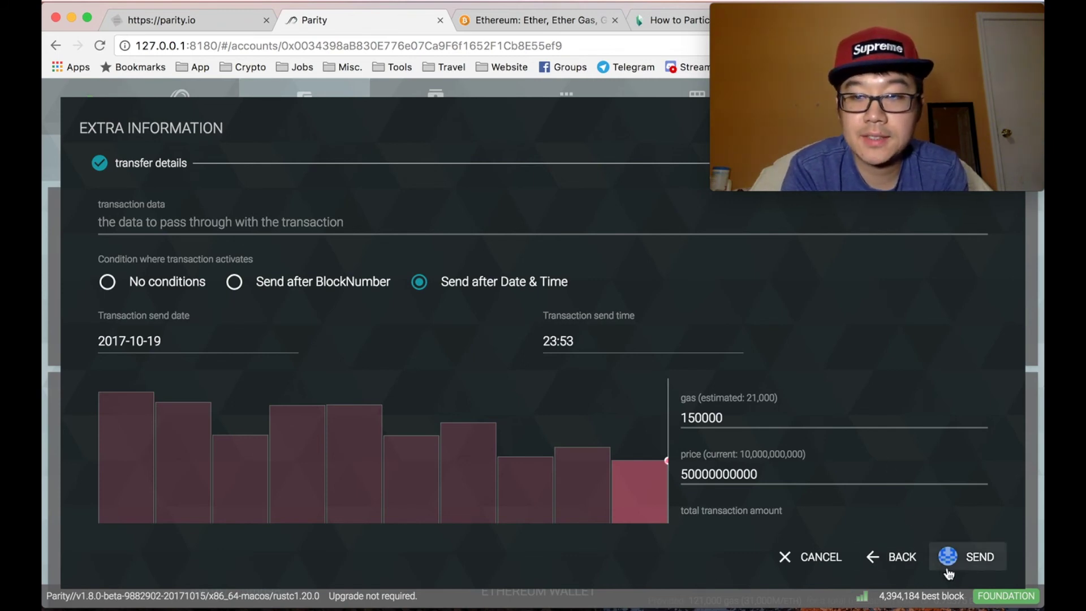
Close the transfer dialog and select the TESTING account's full address
{"action": "mouse_move", "coordinate": [298, 444]}
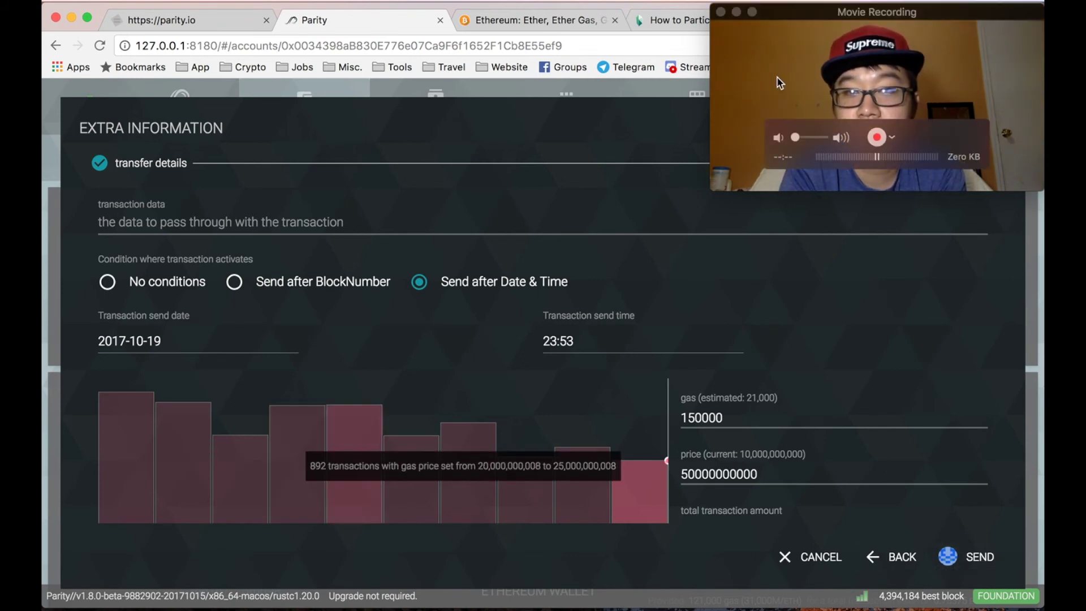
{"action": "left_click_drag", "start_coordinate": [796, 24], "coordinate": [797, 172]}
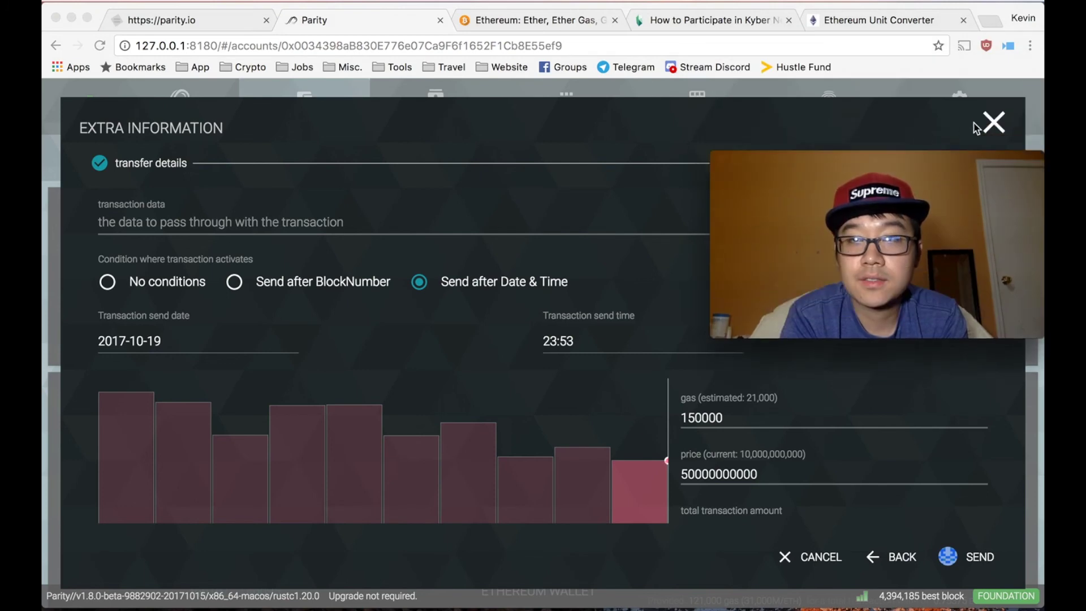
{"action": "left_click", "coordinate": [993, 122]}
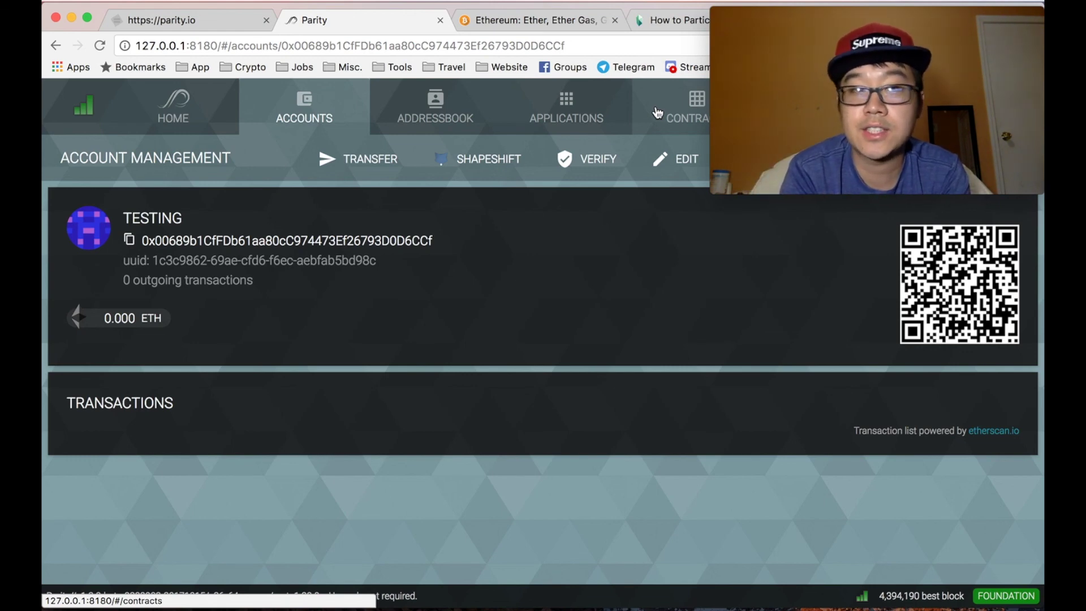
{"action": "double_click", "coordinate": [375, 241]}
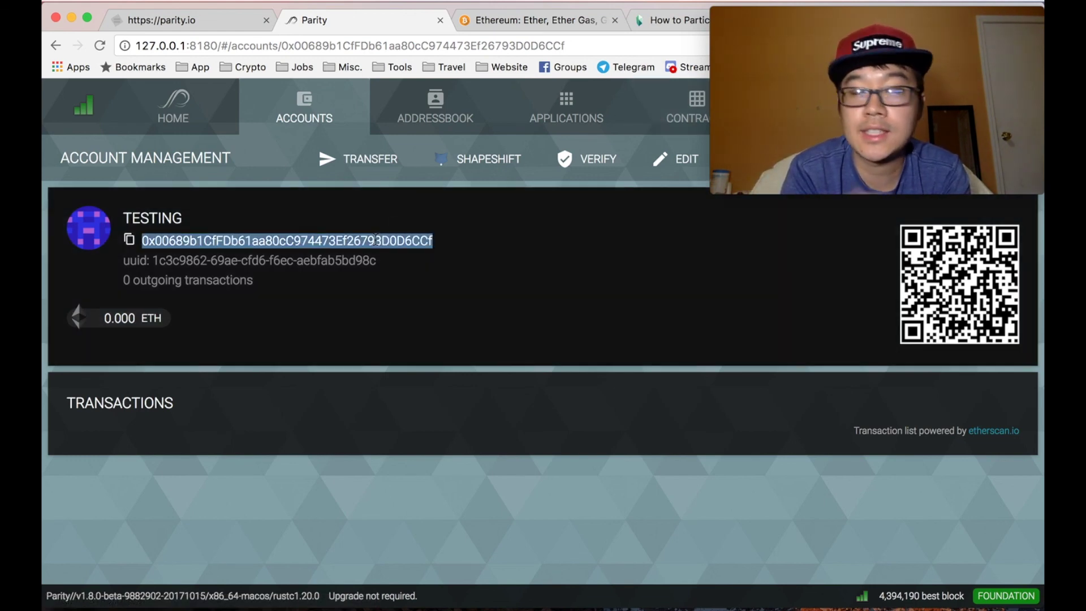